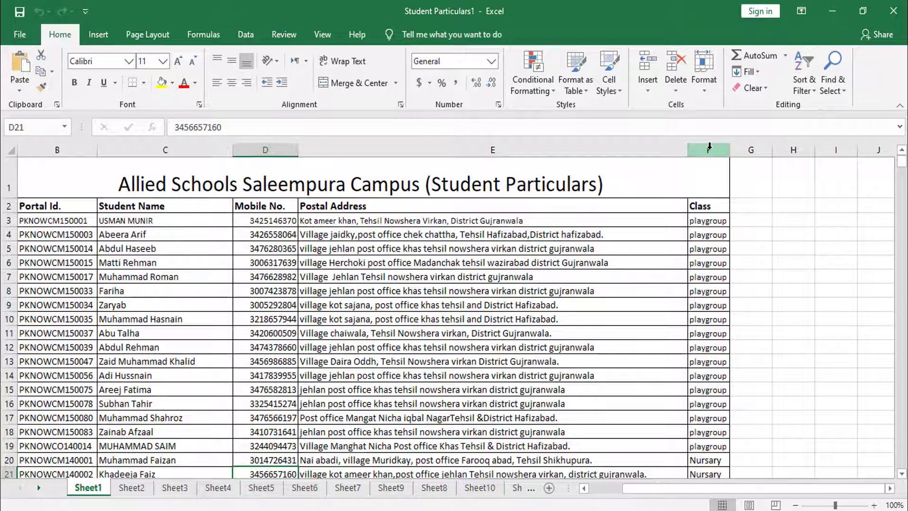
- Hide columns D through F, covering the mobile number, postal address and class
left_click(709, 148, "shift")
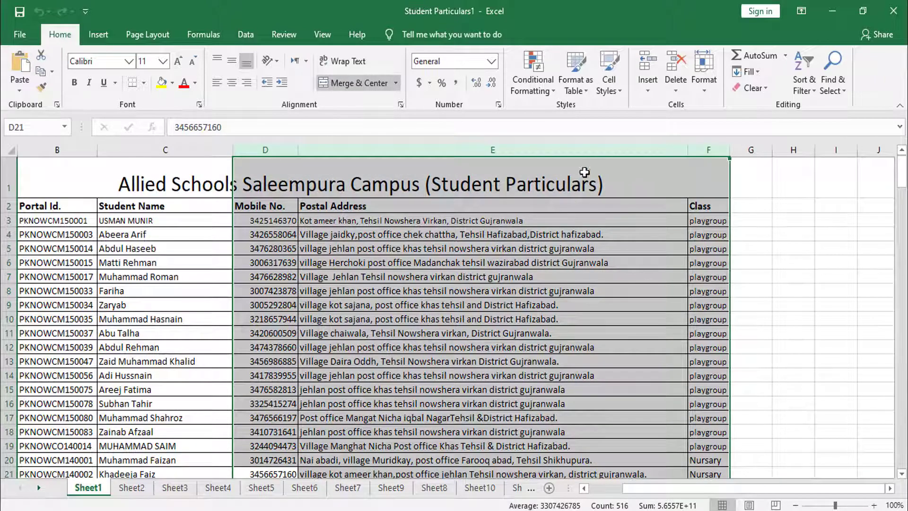
right_click(591, 152)
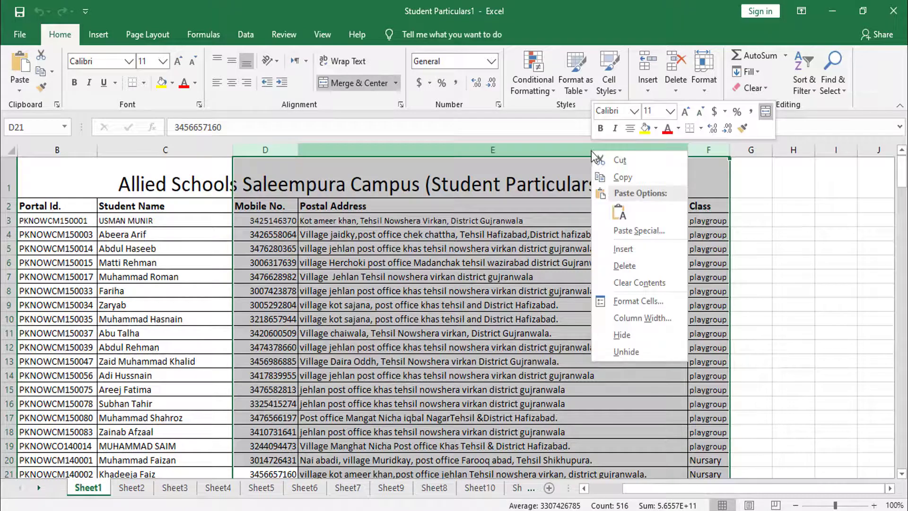
left_click(621, 334)
scroll(618, 339, "down", 3)
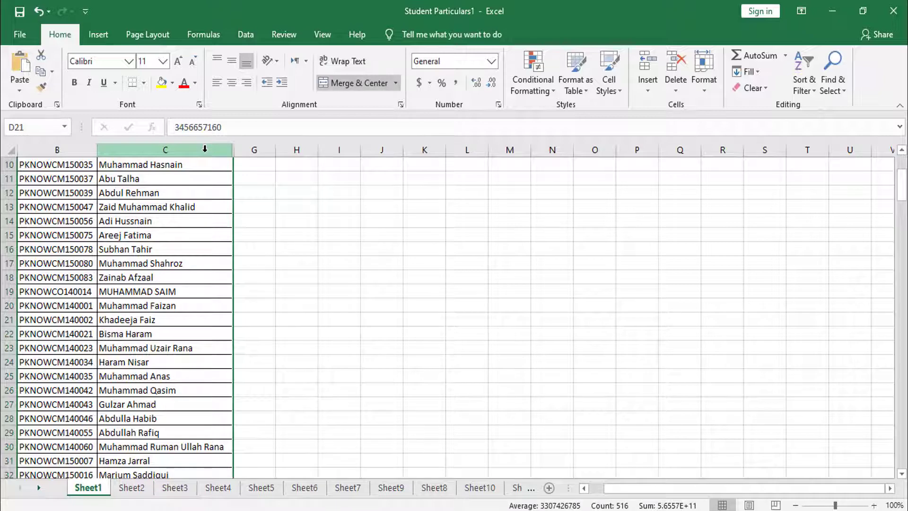
- Unhide the hidden columns between columns C and G and clear the column selection
left_click_drag(205, 149, 260, 151)
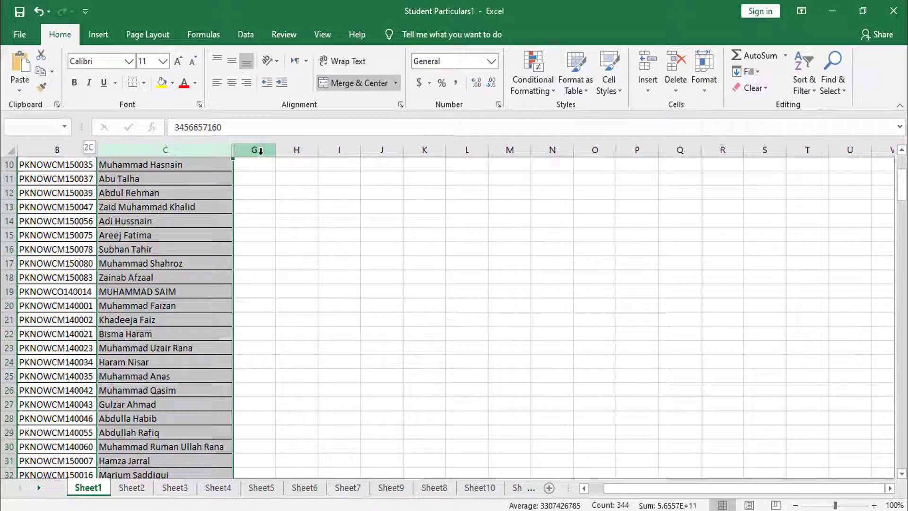
mouse_move(261, 151)
left_mouse_down()
mouse_move(226, 152)
mouse_move(240, 149)
left_mouse_up()
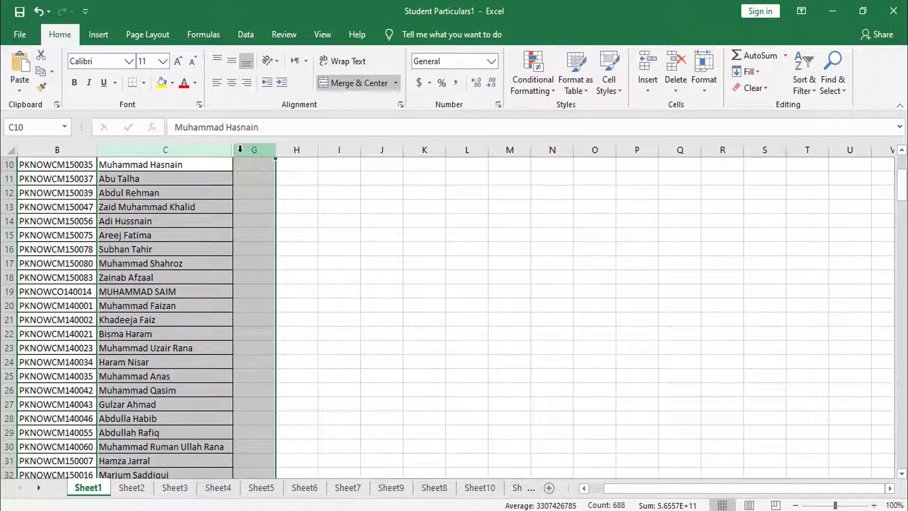
right_click(240, 149)
left_click(269, 357)
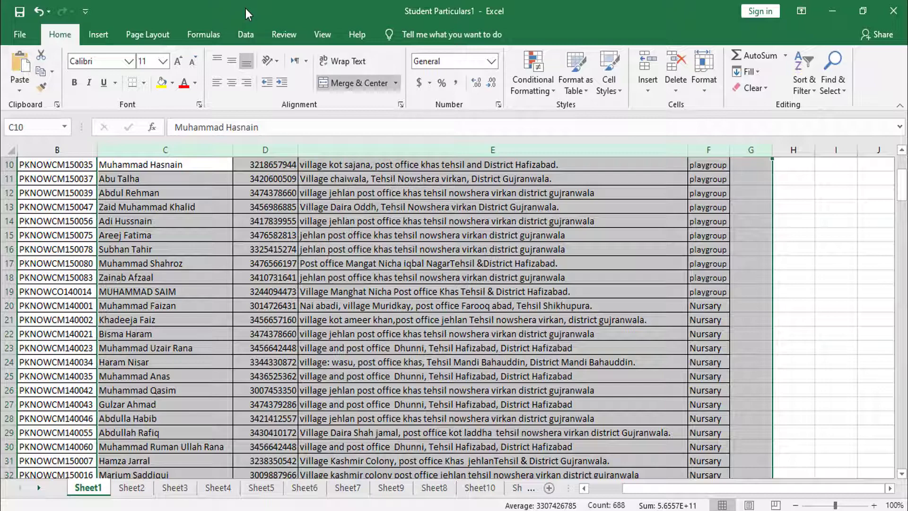
left_click(834, 235)
left_click_drag(902, 198, 902, 163)
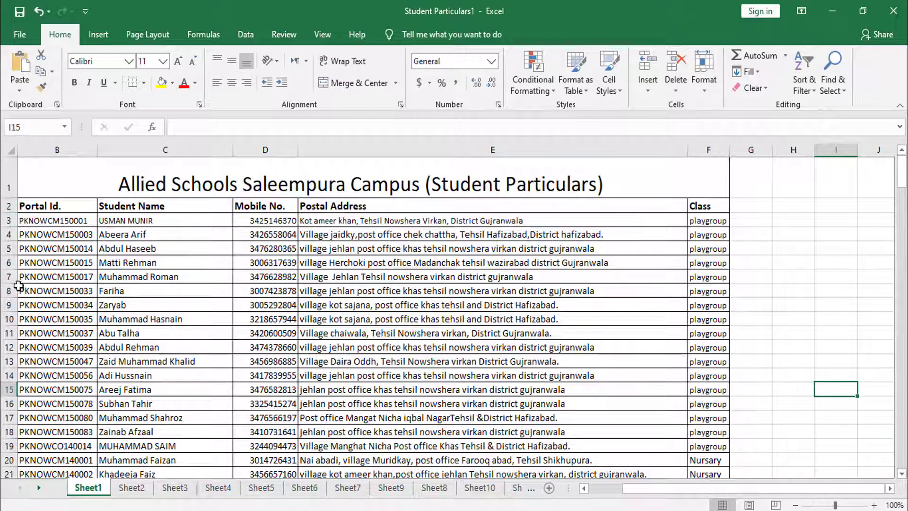
- Hide rows 5 through 15 of the student list
left_click(9, 248)
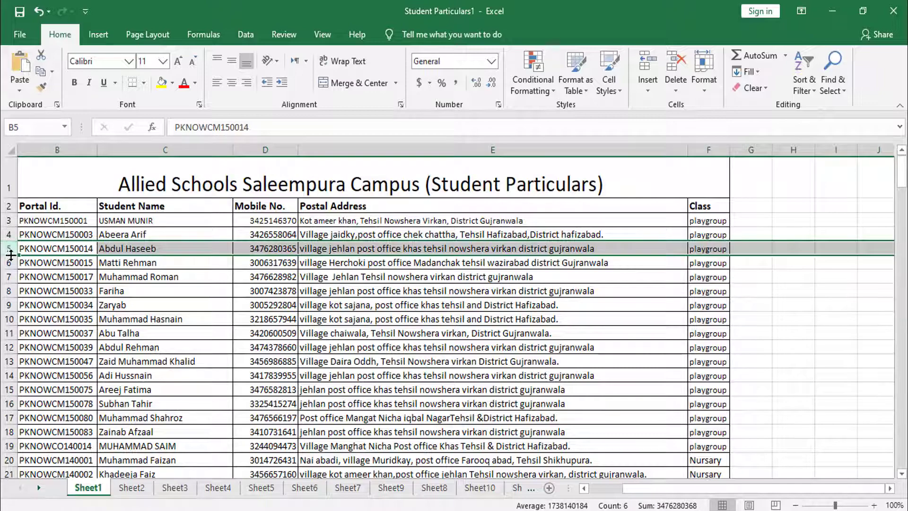
left_click_drag(11, 254, 8, 389)
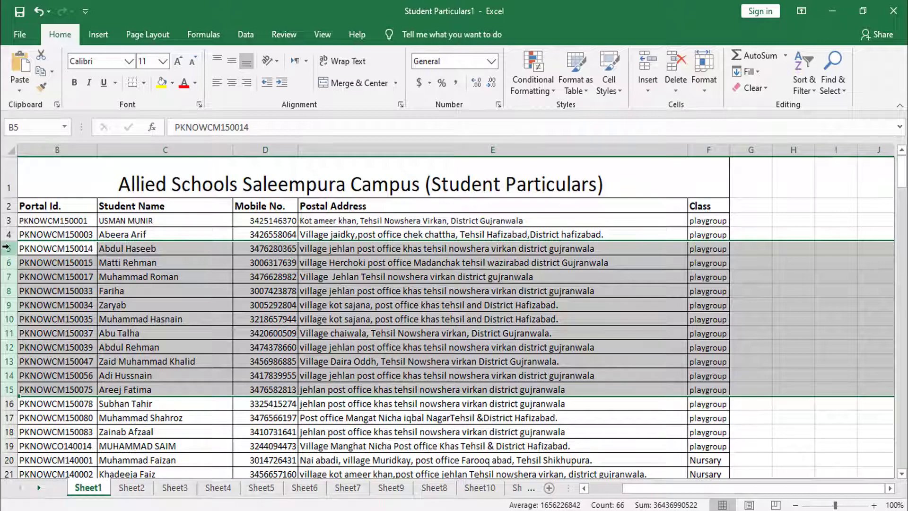
right_click(9, 262)
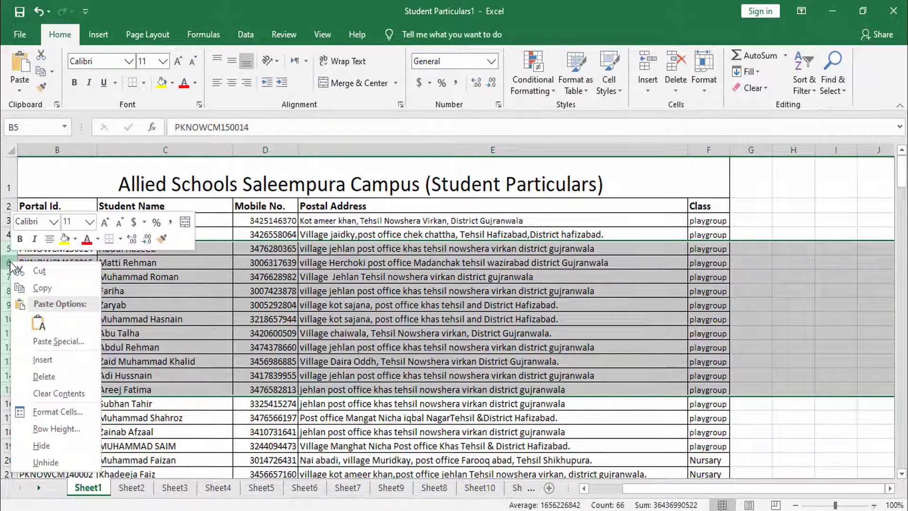
left_click(38, 446)
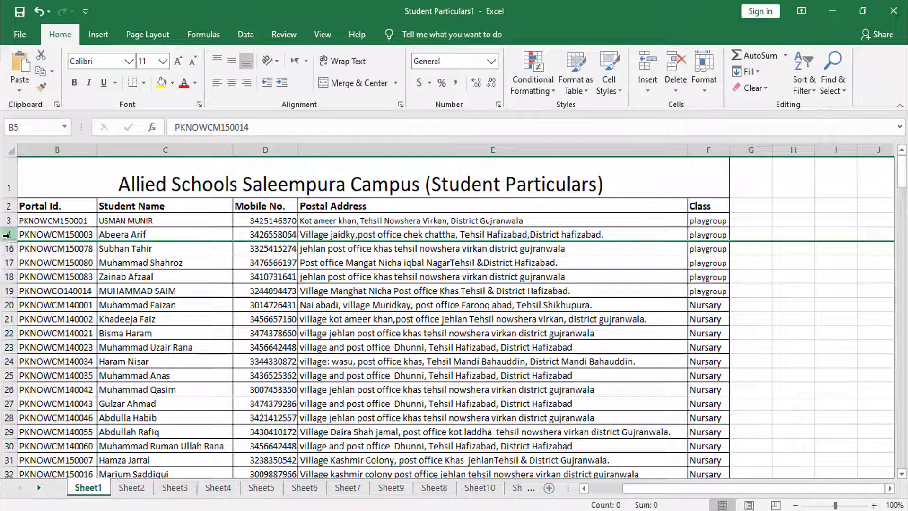
- Try to unhide the hidden rows between rows 4 and 16
left_click_drag(6, 234, 6, 249)
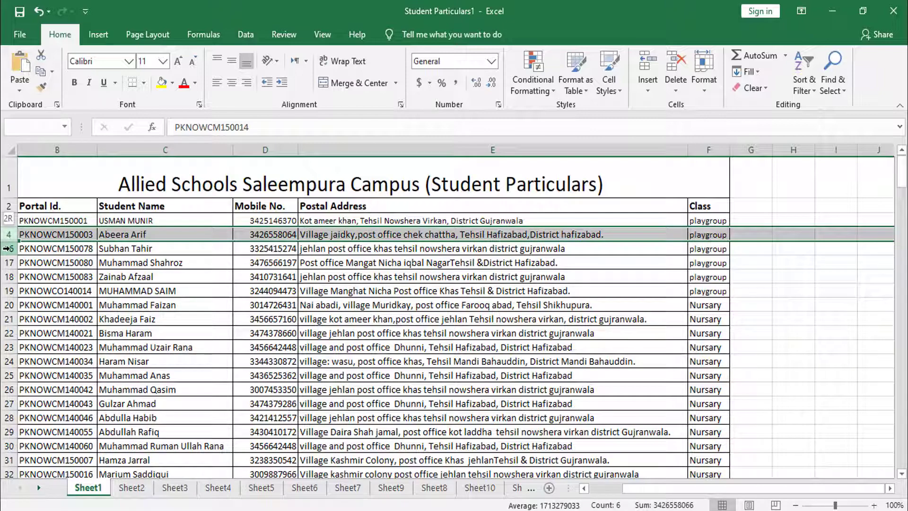
left_click(7, 249)
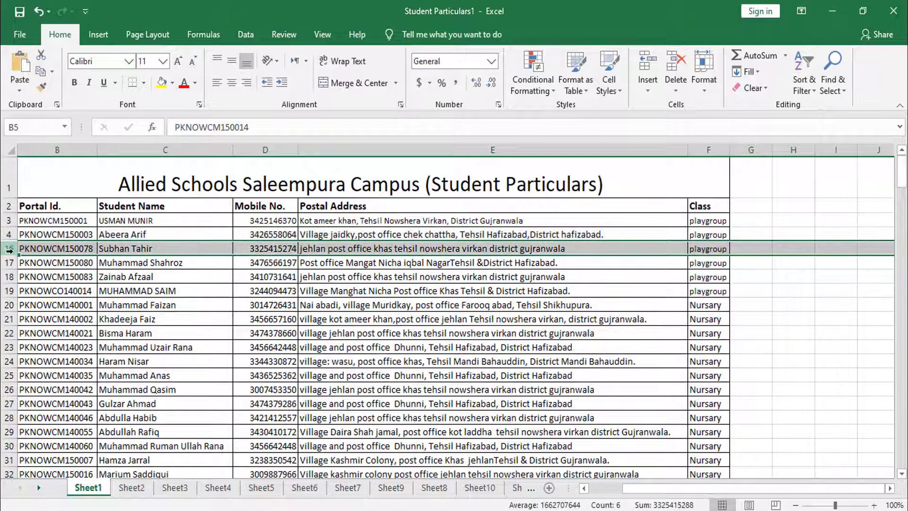
left_click(7, 234, "shift")
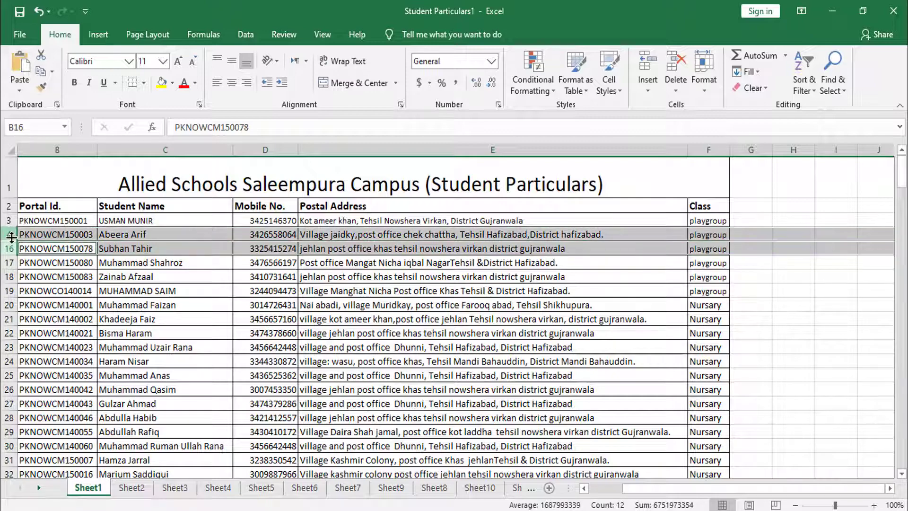
right_click(7, 234)
left_click(43, 444)
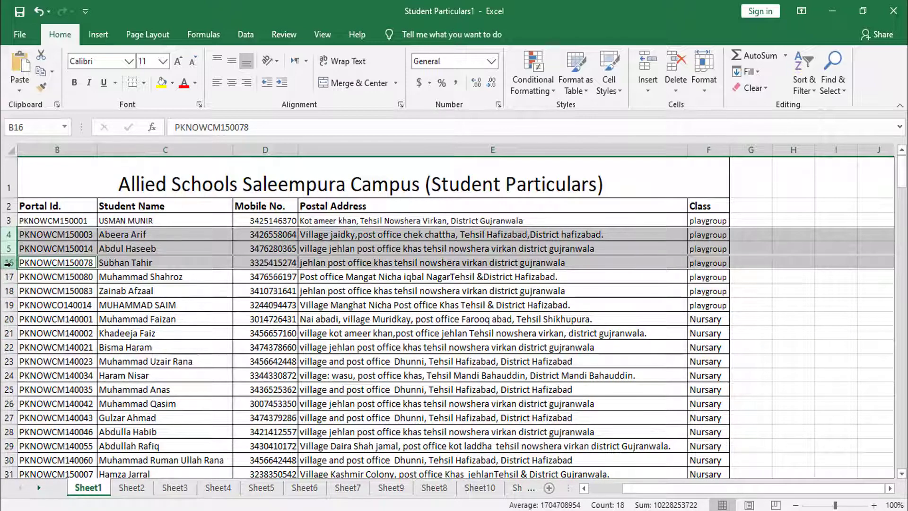
- Unhide the remaining hidden rows between rows 5 and 16
left_click(222, 317)
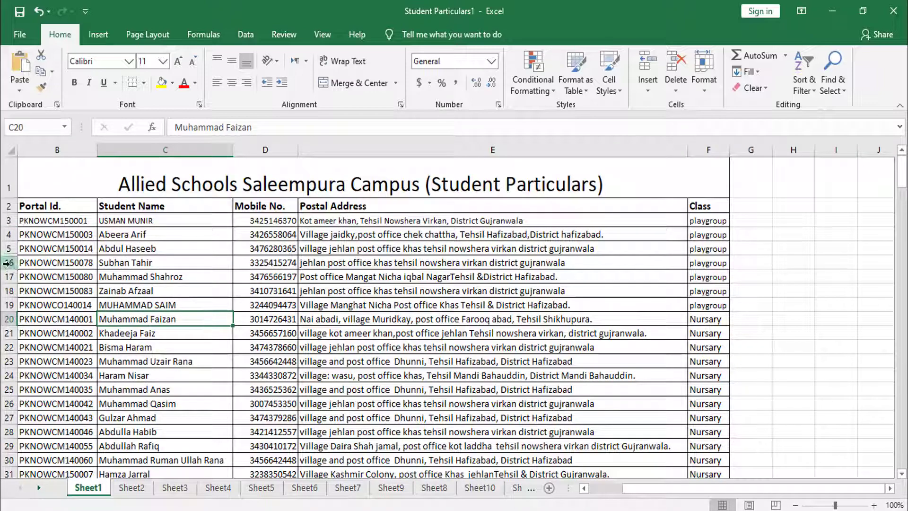
left_click(9, 249, "shift")
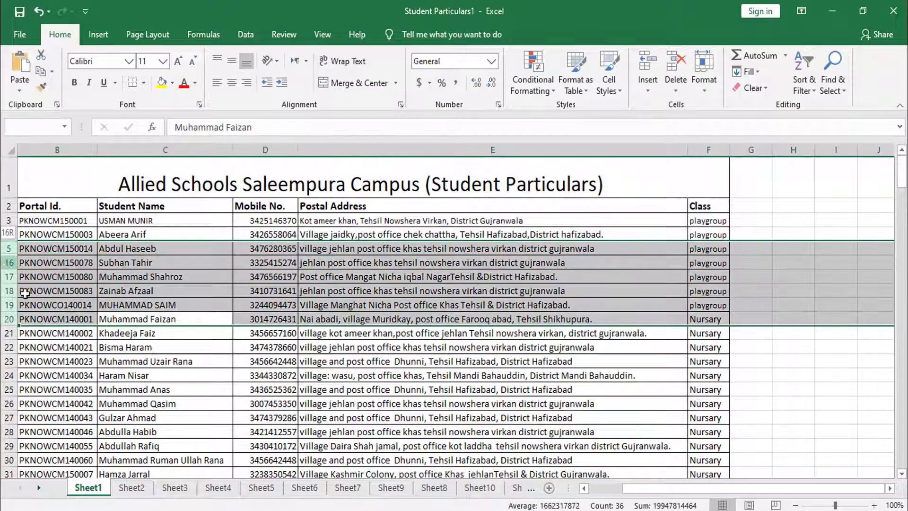
left_click(165, 362)
left_click(10, 262)
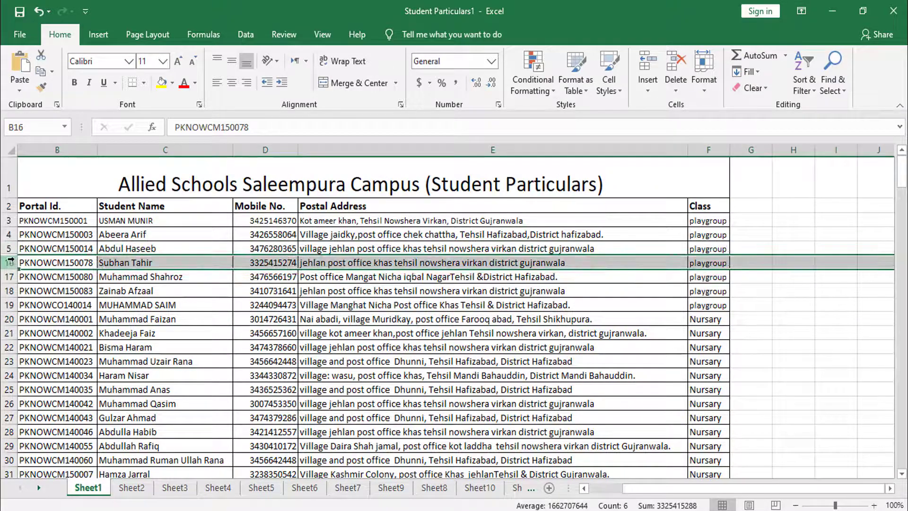
left_click(7, 248, "shift")
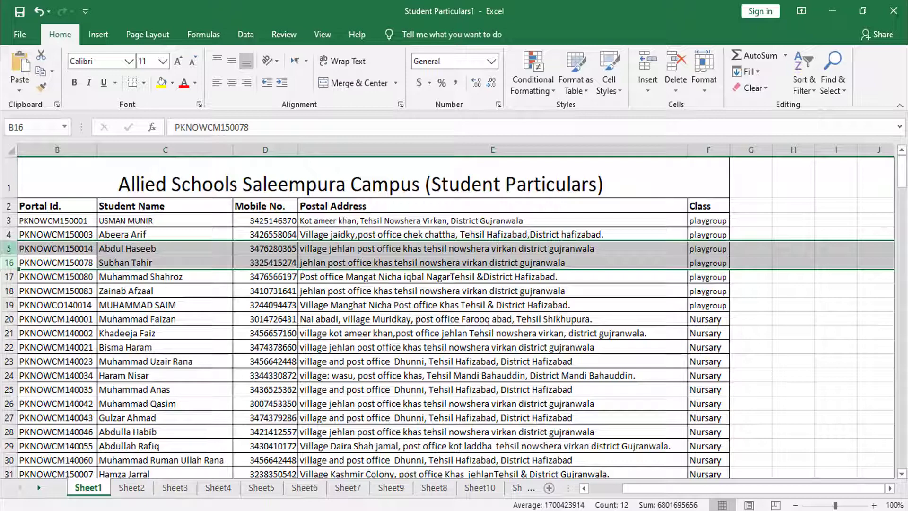
right_click(5, 247)
left_click(43, 451)
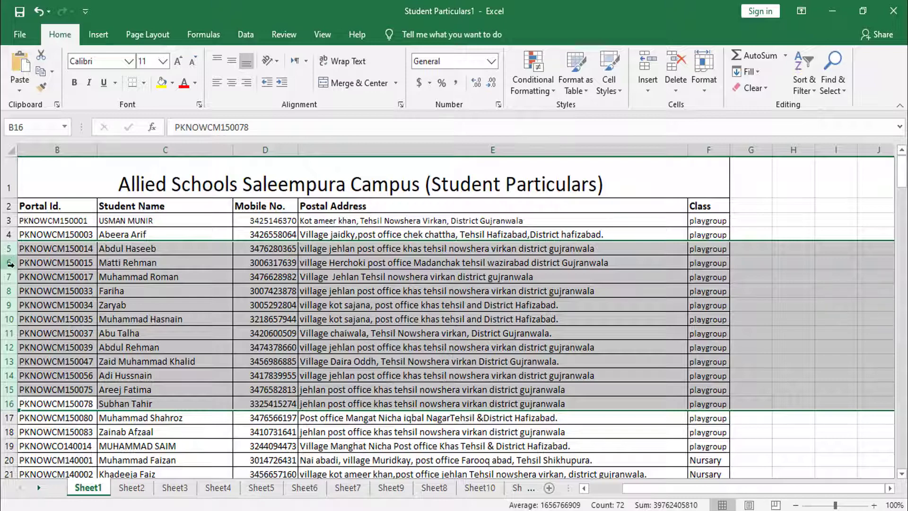
- Hide rows 5 through 16 of the student list
right_click(9, 250)
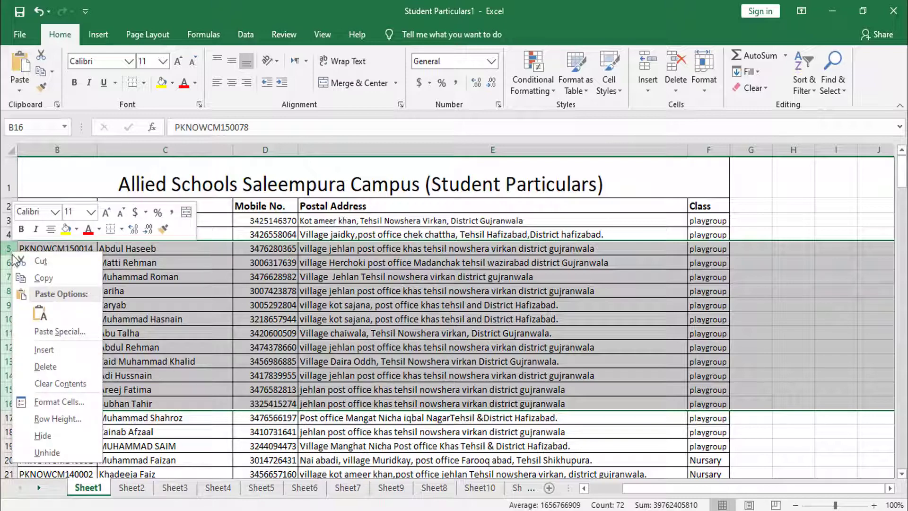
left_click(42, 436)
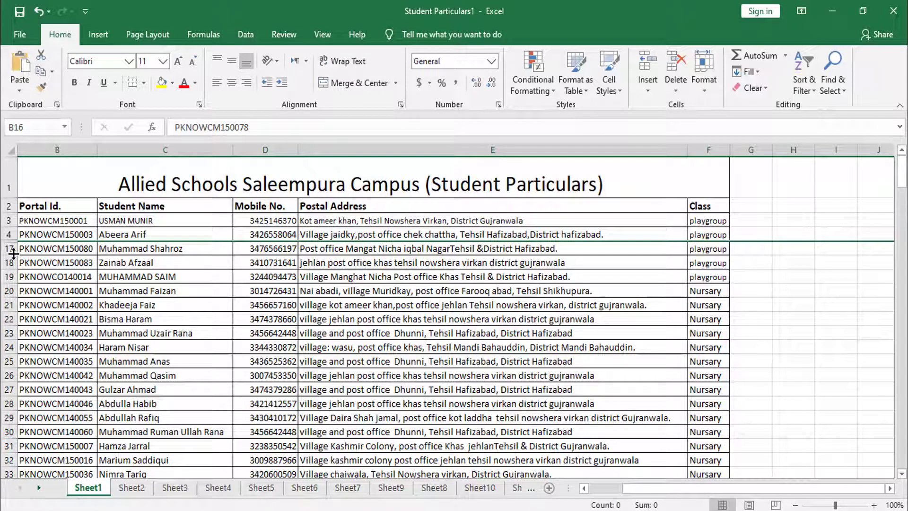
- Save the workbook as Student Particulars1 in Excel Workbook format on the Desktop
left_click(18, 36)
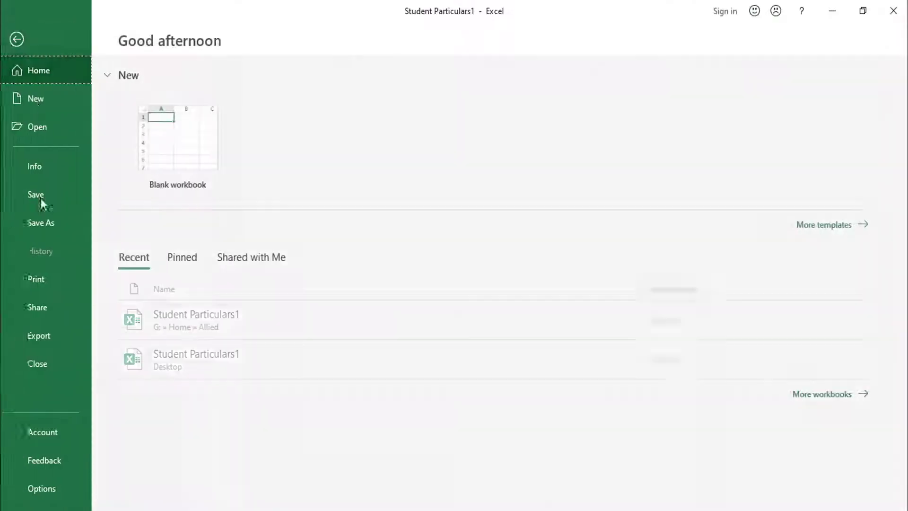
left_click(39, 220)
left_click(167, 230)
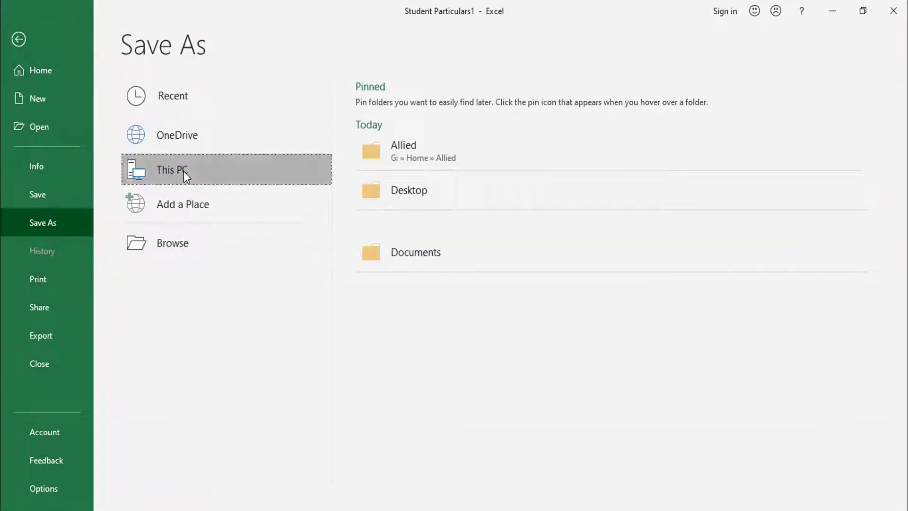
left_click(55, 121)
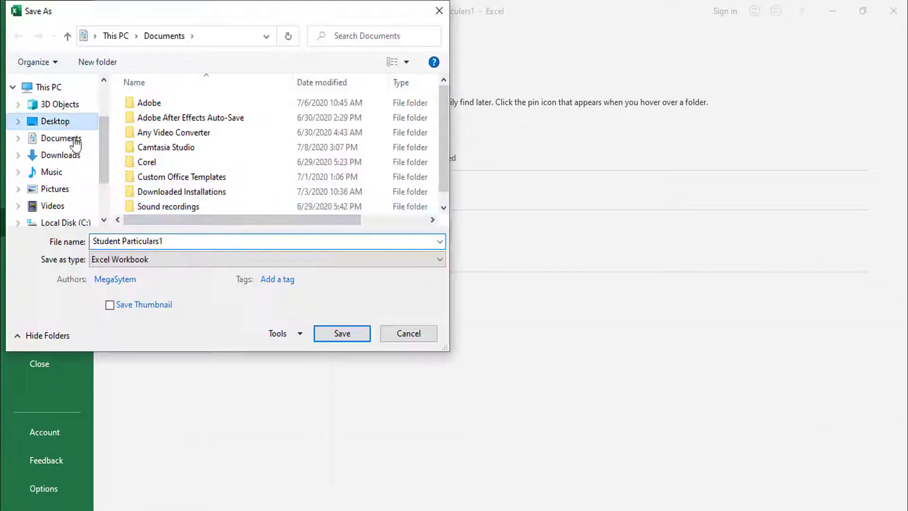
left_click(342, 333)
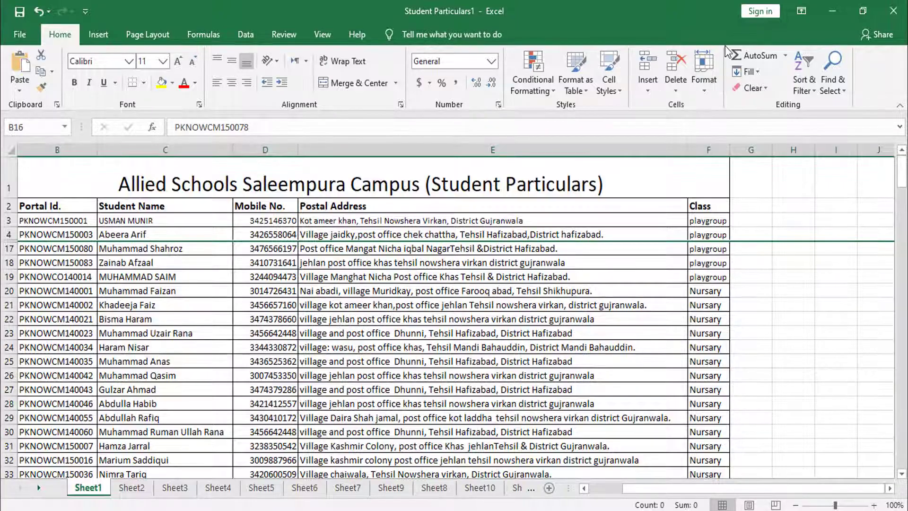
- Close the workbook, refresh the desktop, and reopen the Student Particulars1 file from the desktop
left_click(893, 11)
right_click(321, 147)
left_click(342, 191)
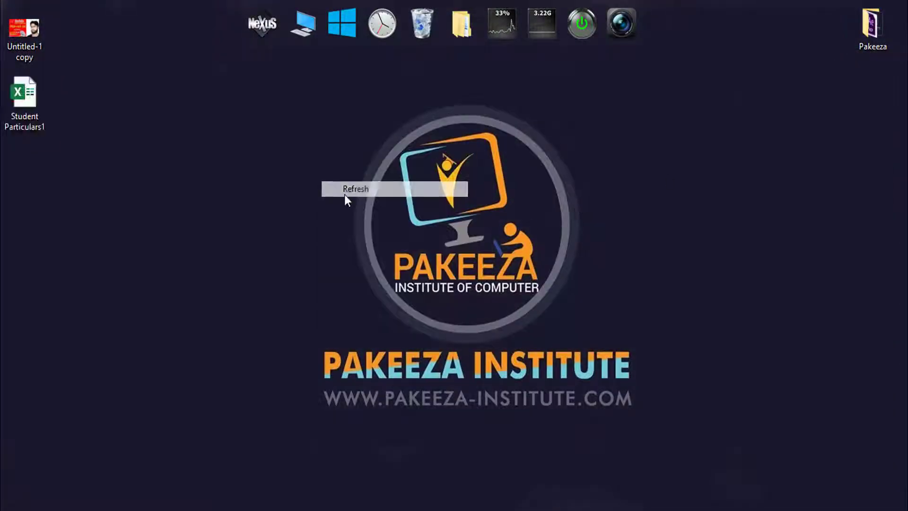
right_click(146, 150)
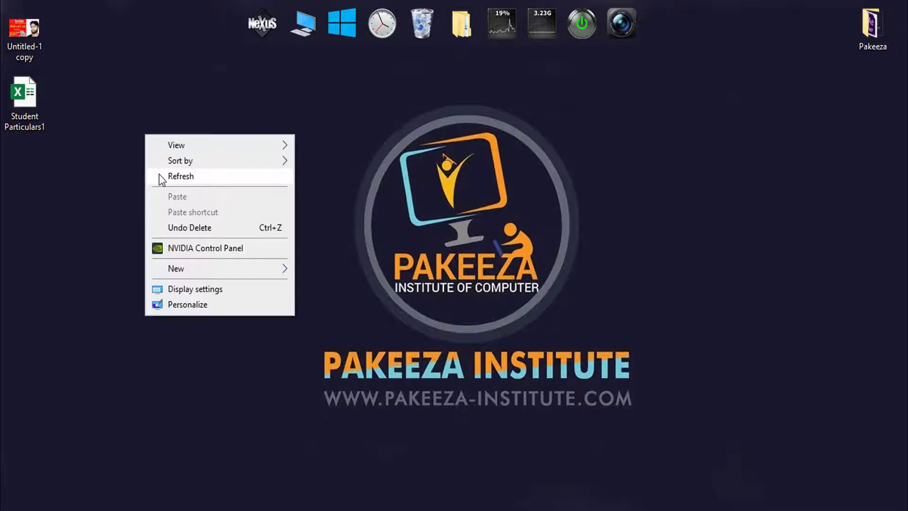
left_click(162, 176)
left_click(27, 120)
right_click(27, 120)
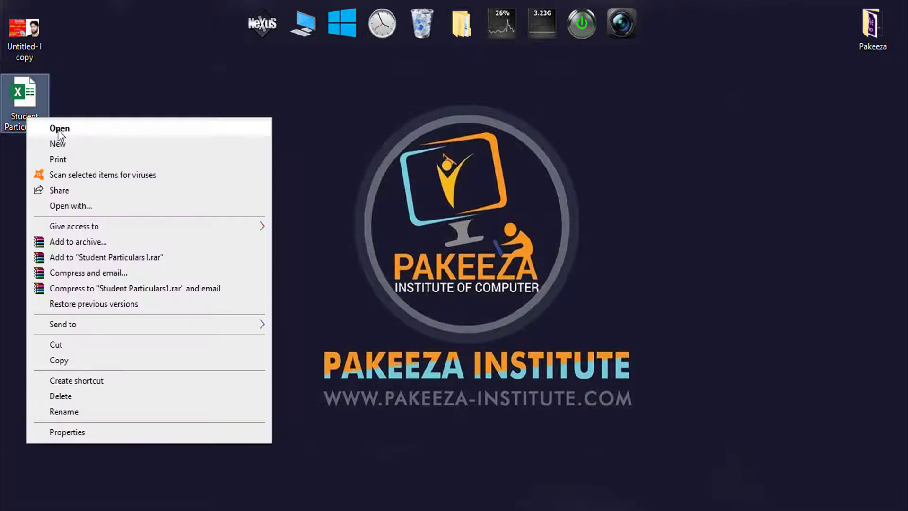
left_click(69, 127)
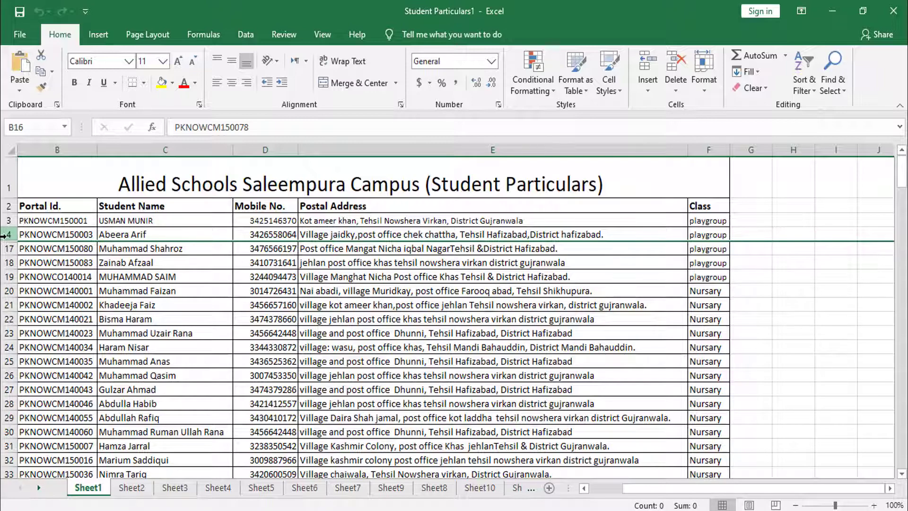
- Unhide the hidden rows between rows 4 and 17 and undo that change
left_click_drag(3, 234, 3, 250)
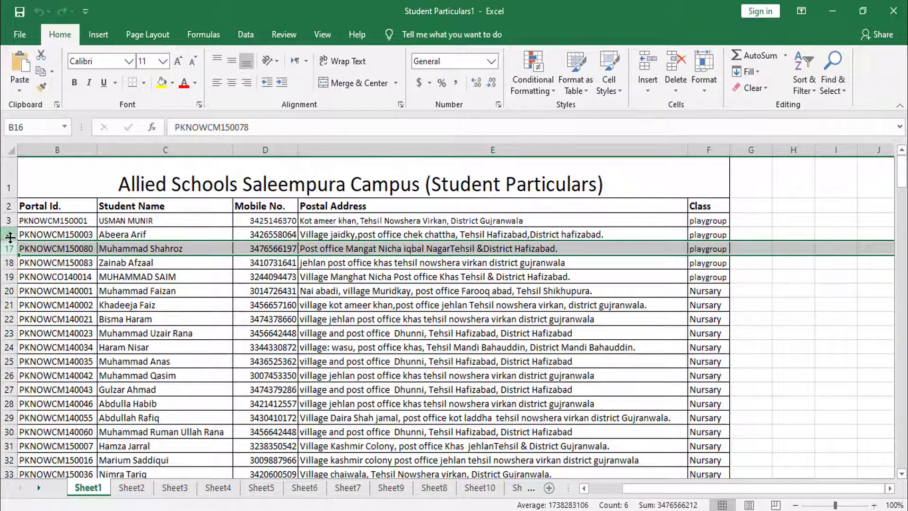
left_click(9, 233)
left_click(10, 249, "ctrl")
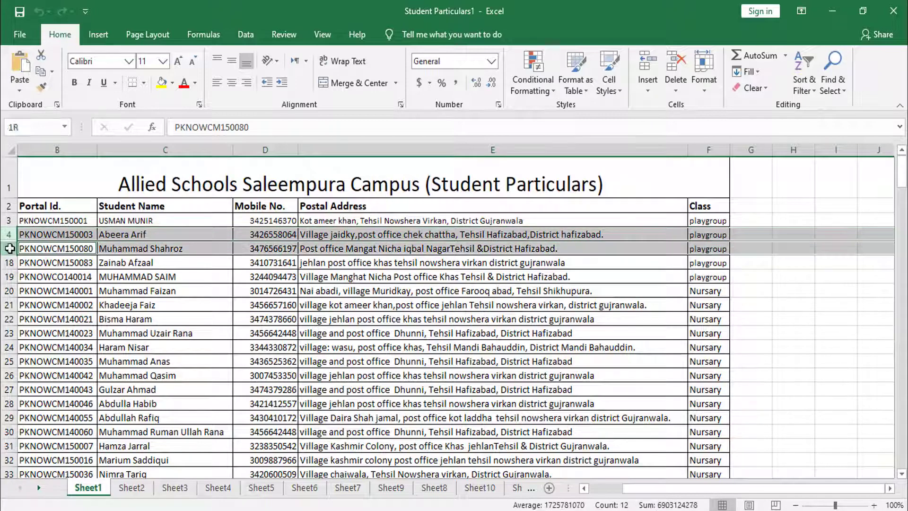
right_click(11, 238)
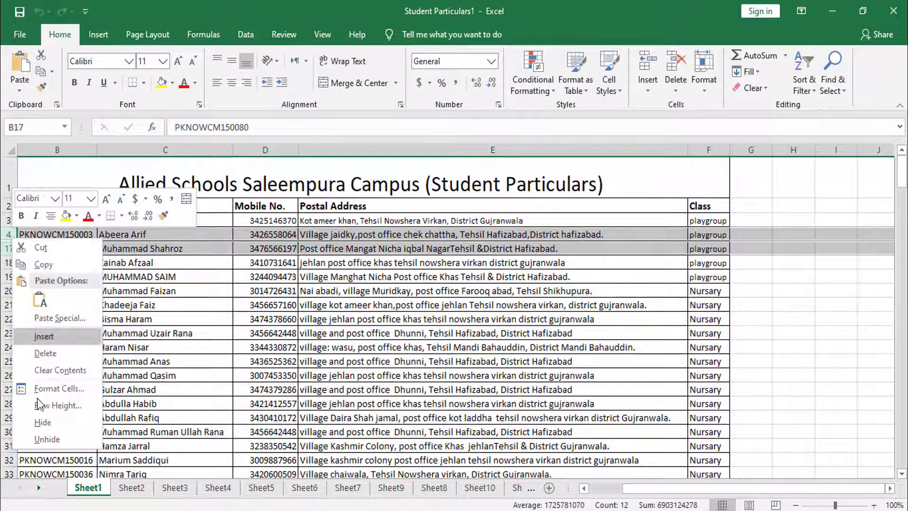
left_click(42, 438)
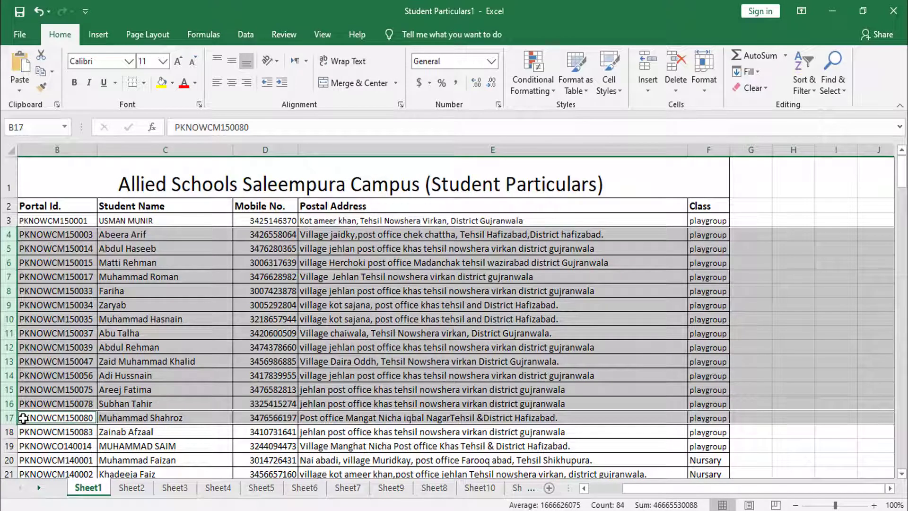
key("ctrl+z")
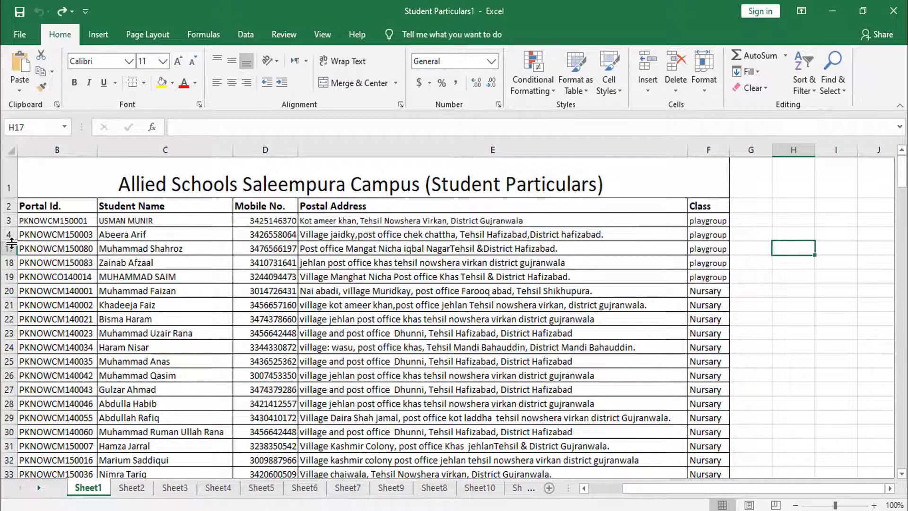
- Reveal hidden rows 16 through 11 one at a time, working upward from the gap below row 4
double_click(12, 242)
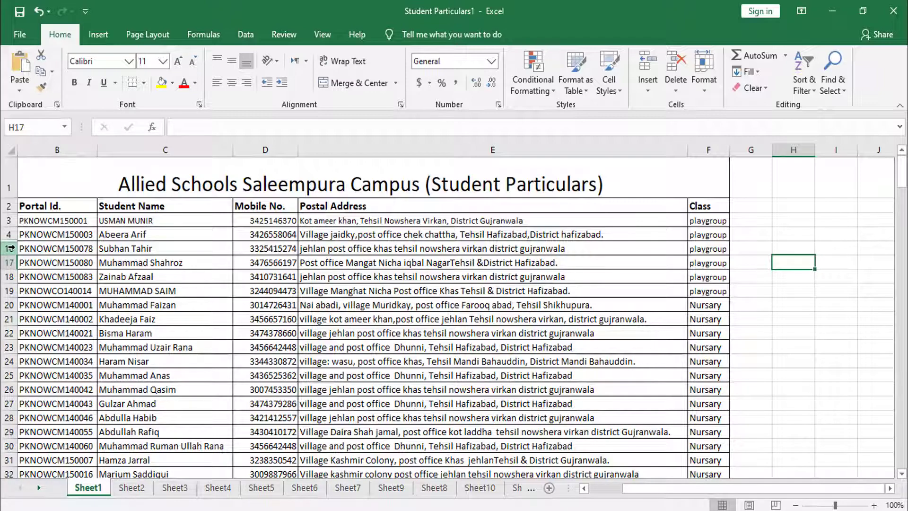
double_click(15, 243)
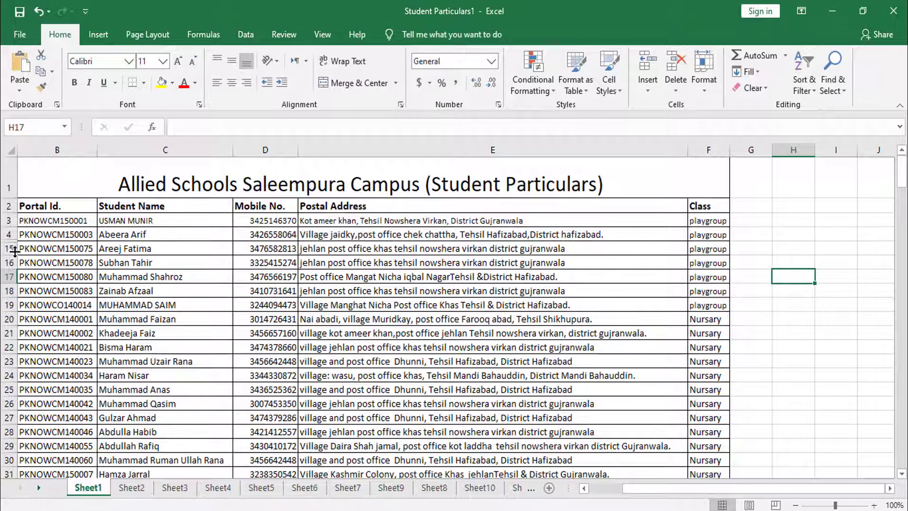
double_click(16, 241)
double_click(16, 241)
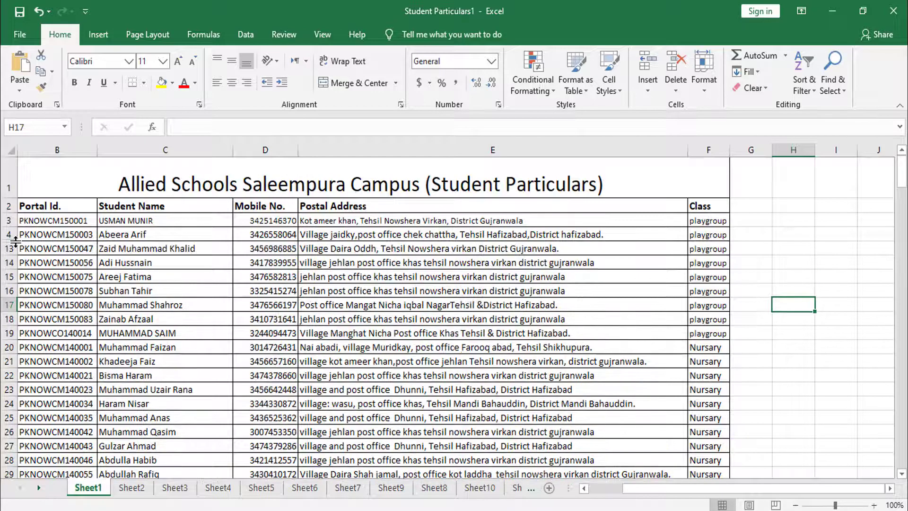
double_click(16, 242)
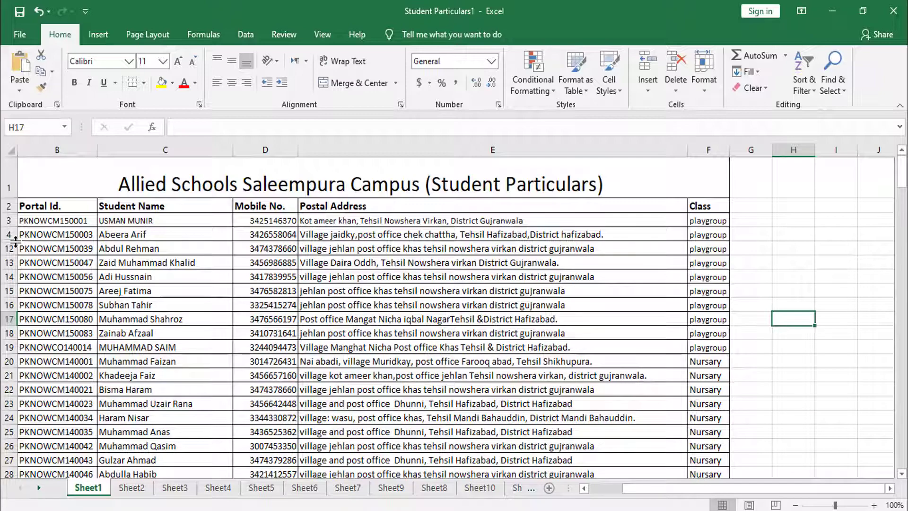
double_click(16, 242)
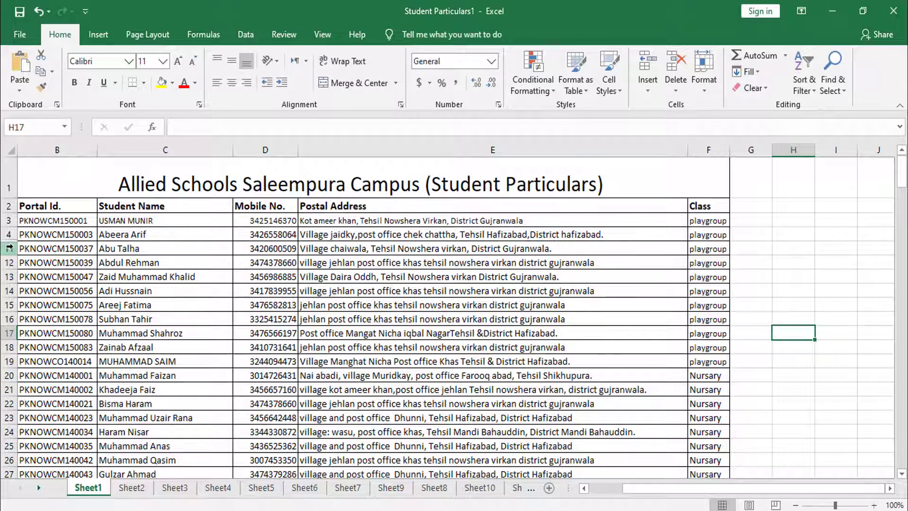
- Select rows 4 and 11, unhide the rows between them, and clear the selection
left_click(9, 247, "shift")
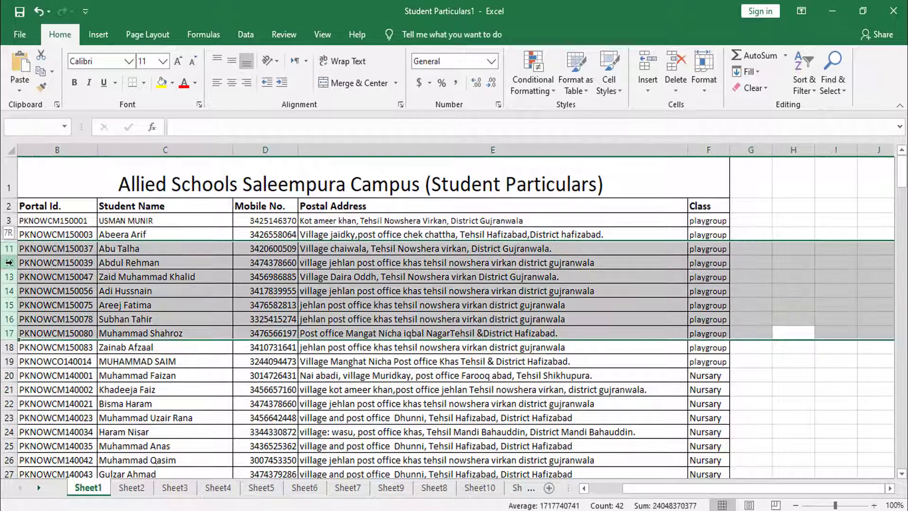
left_click(40, 301)
left_click_drag(9, 248, 9, 235)
right_click(8, 234)
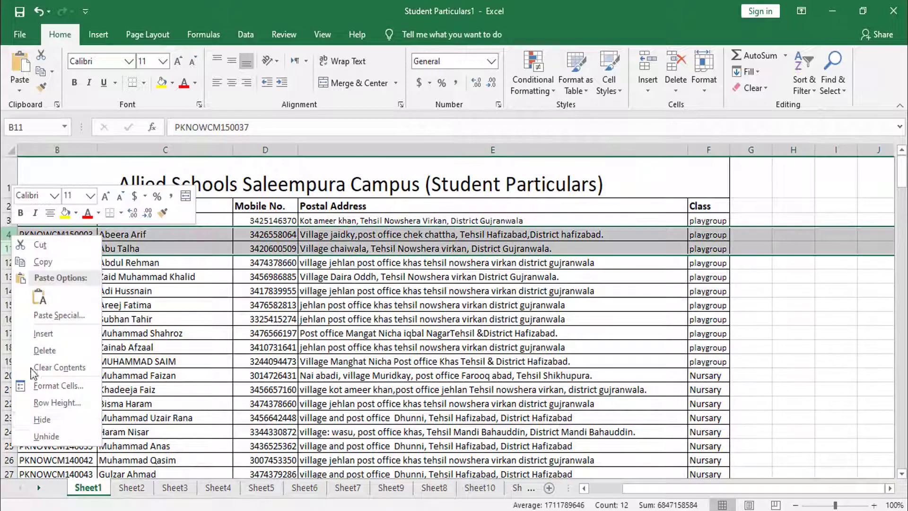
left_click(42, 436)
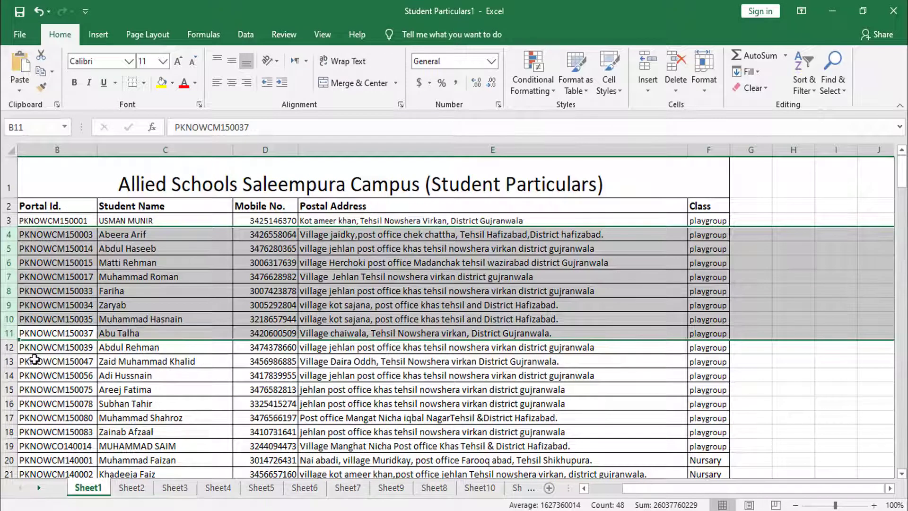
left_click(762, 202)
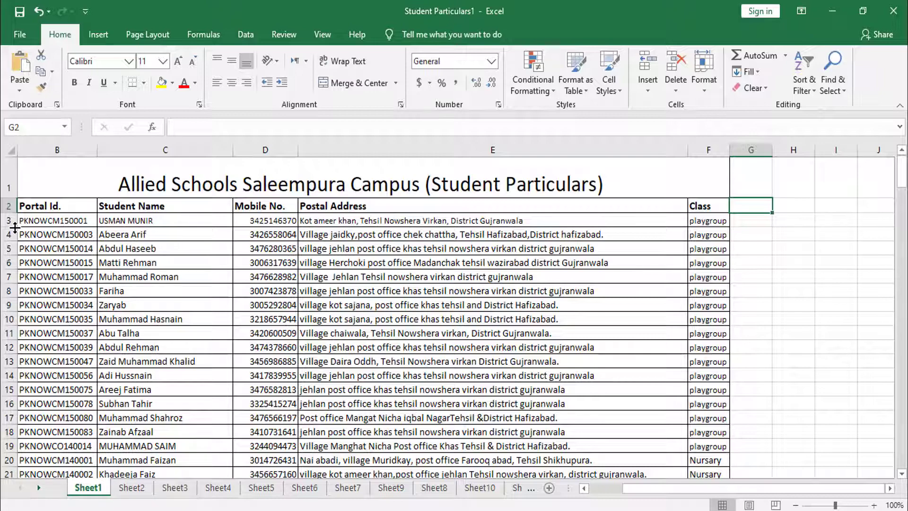
- Hide rows 1 through 10, including the title and header rows
left_click(8, 187)
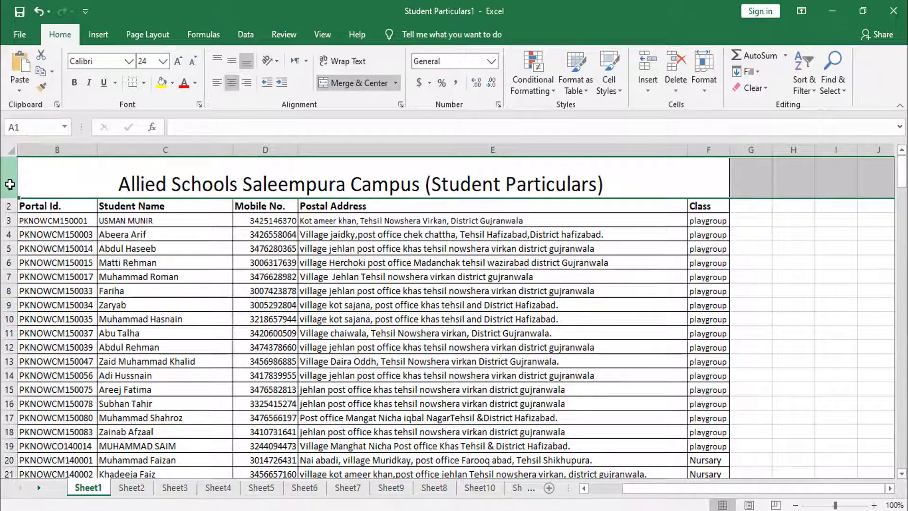
left_click_drag(10, 184, 9, 318)
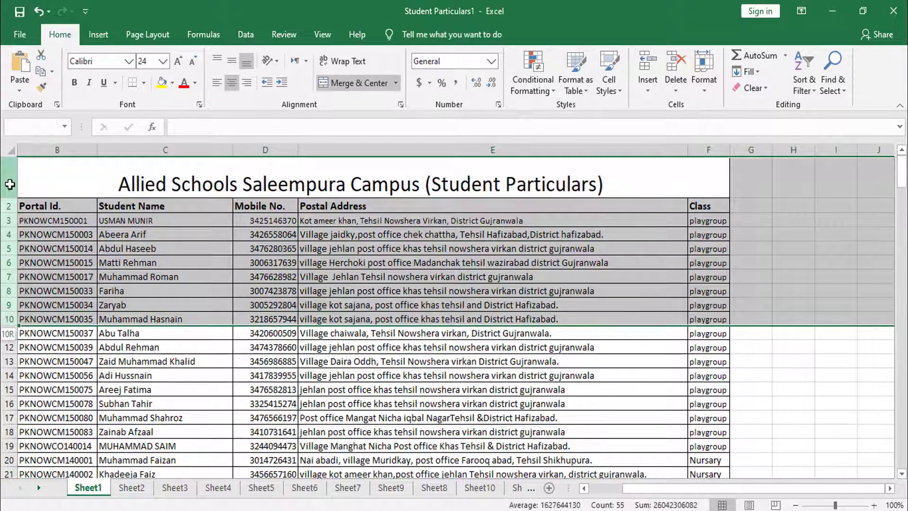
right_click(10, 251)
left_click(41, 436)
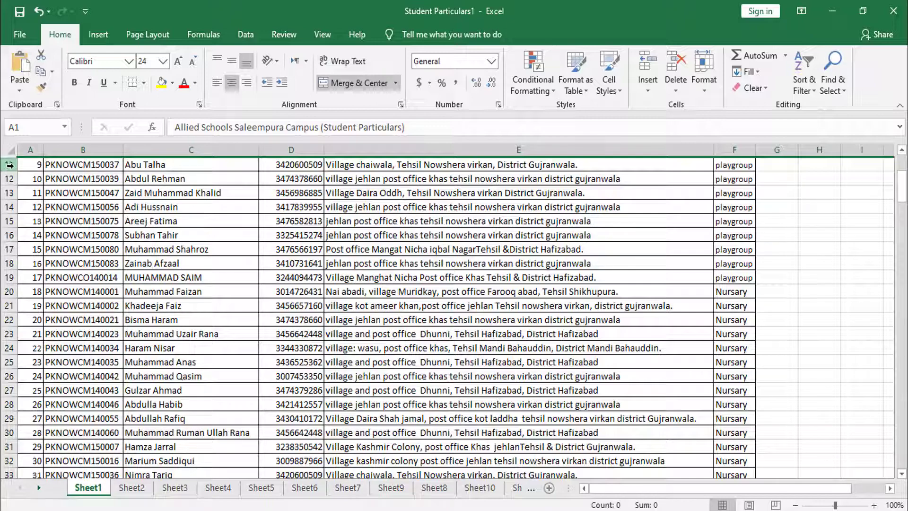
- Try to unhide the rows above row 11 from that row alone, and reveal rows 10 and 9 individually
right_click(9, 164)
left_click(49, 367)
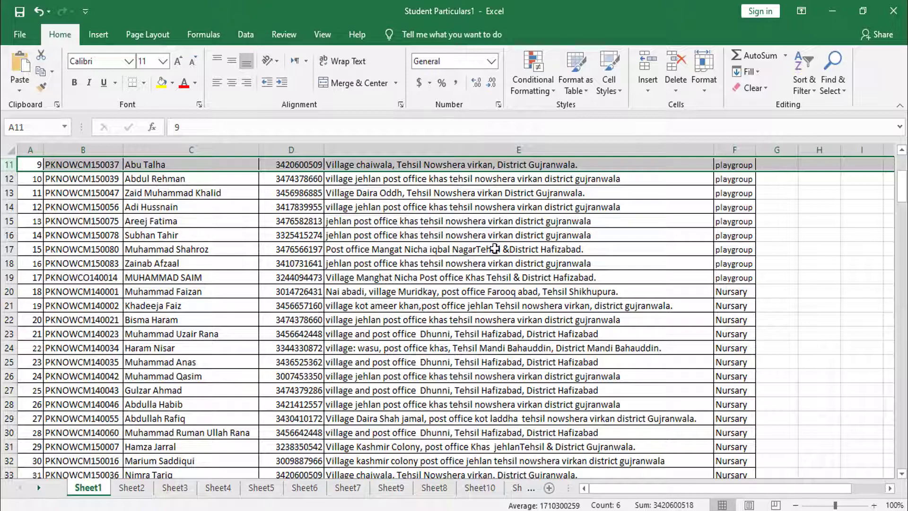
left_click(768, 264)
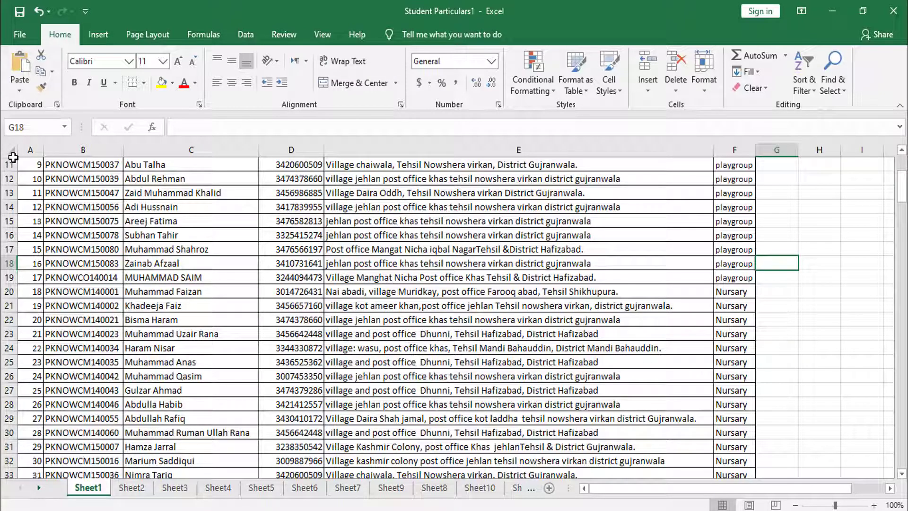
scroll(13, 158, "up", 1)
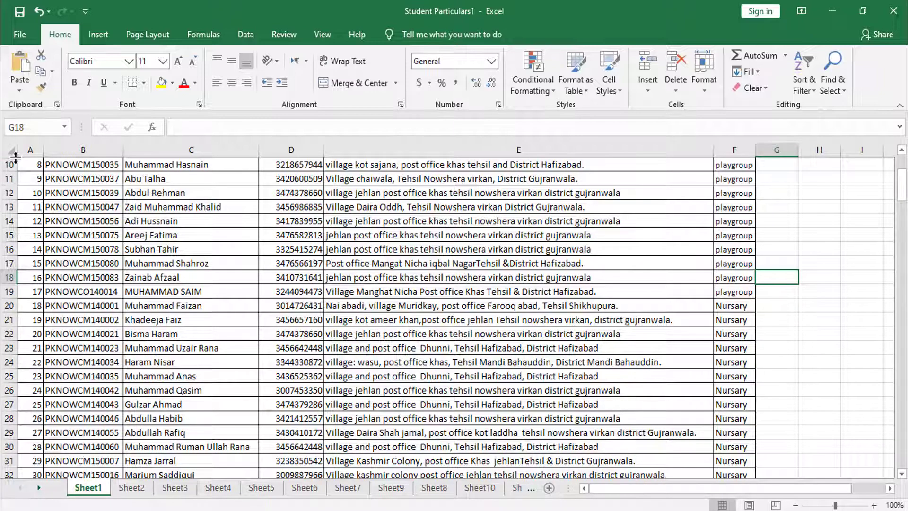
scroll(16, 157, "up", 1)
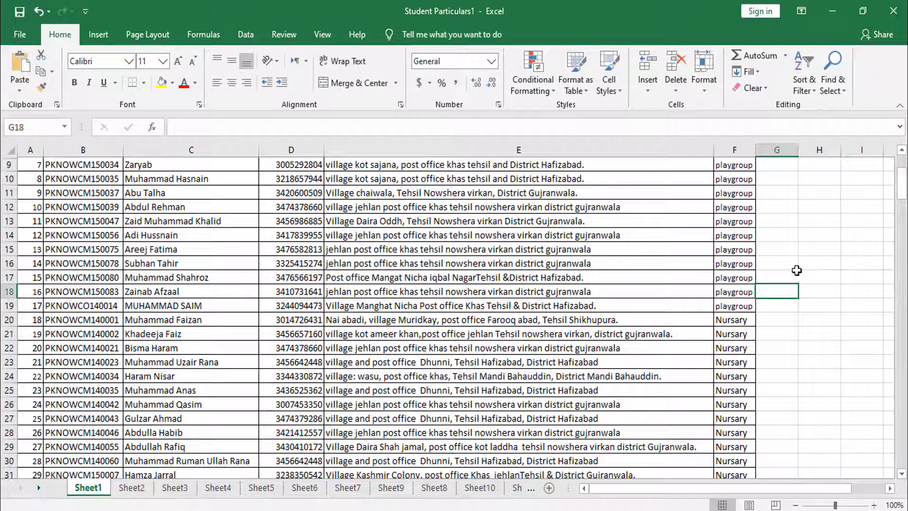
- Select the entire sheet, unhide all the remaining hidden rows at once, and clear the selection
key("ctrl+a")
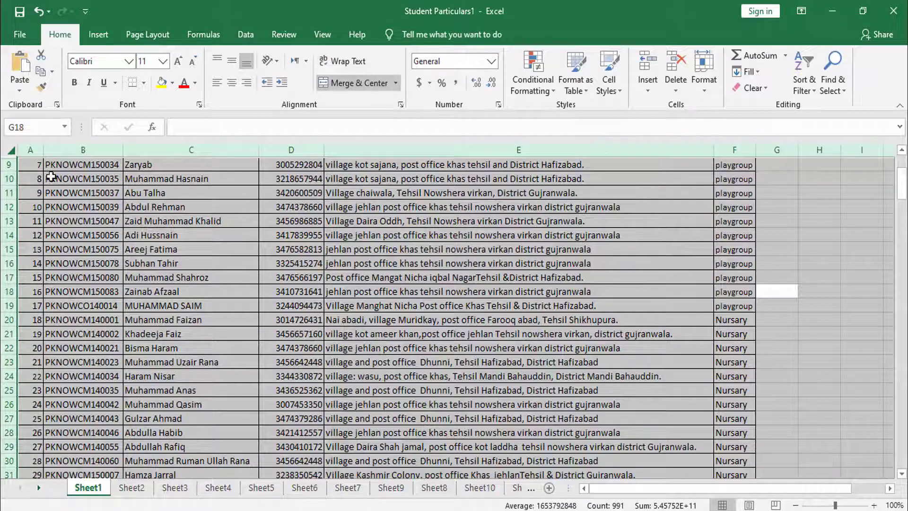
right_click(8, 166)
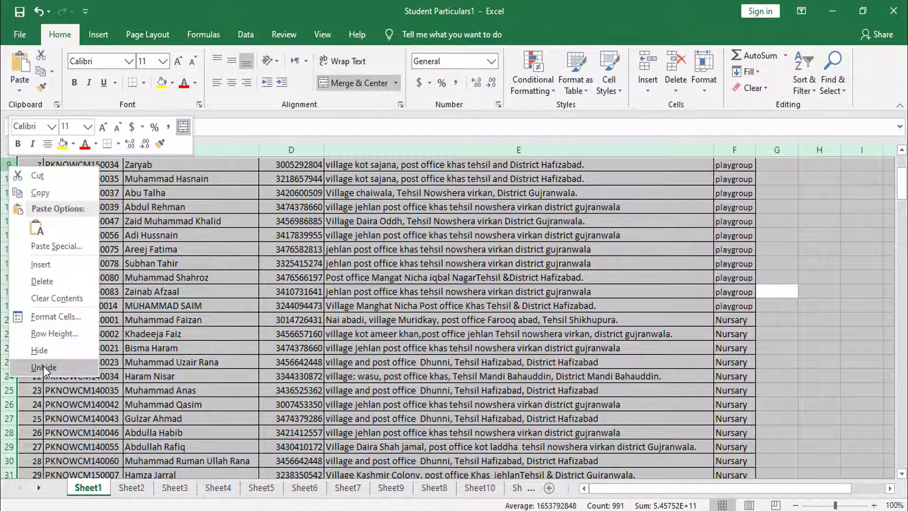
left_click(43, 367)
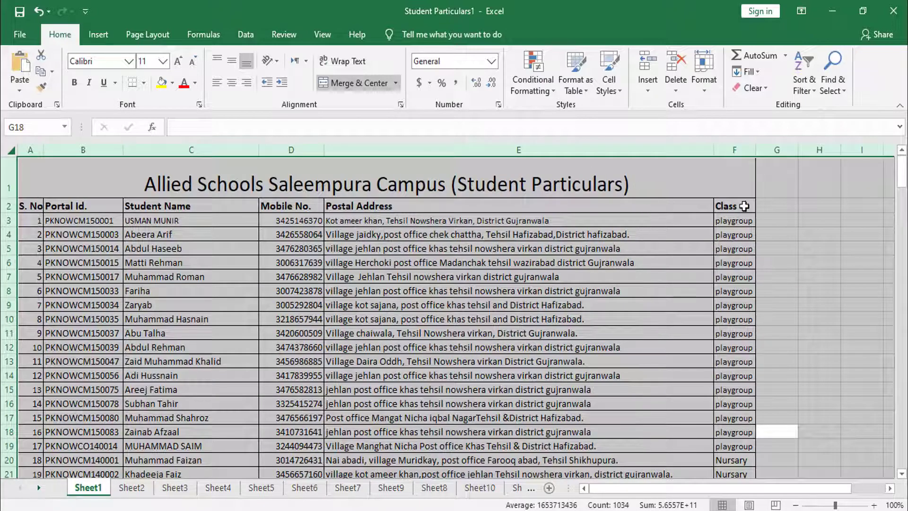
left_click(775, 205)
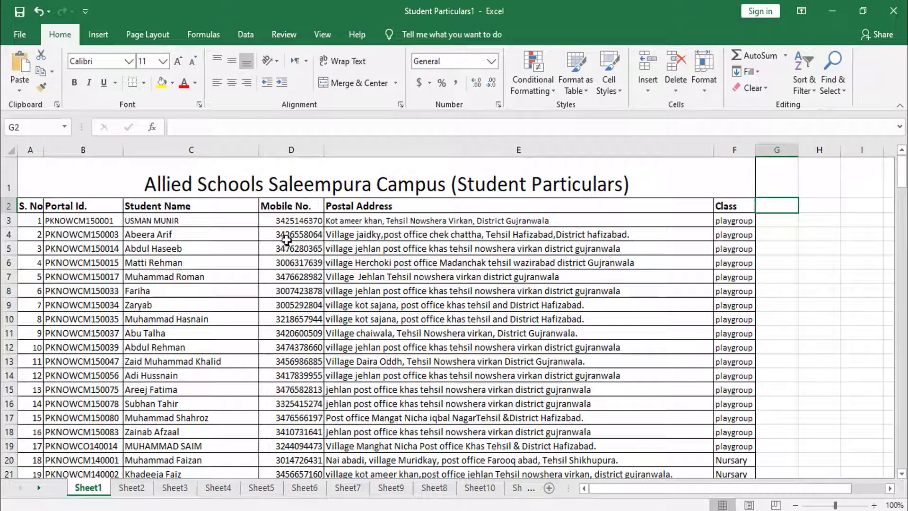
- Undo the unhiding of the top rows and select cell C13
key("ctrl+a")
scroll(286, 240, "down", 3)
left_click(142, 221)
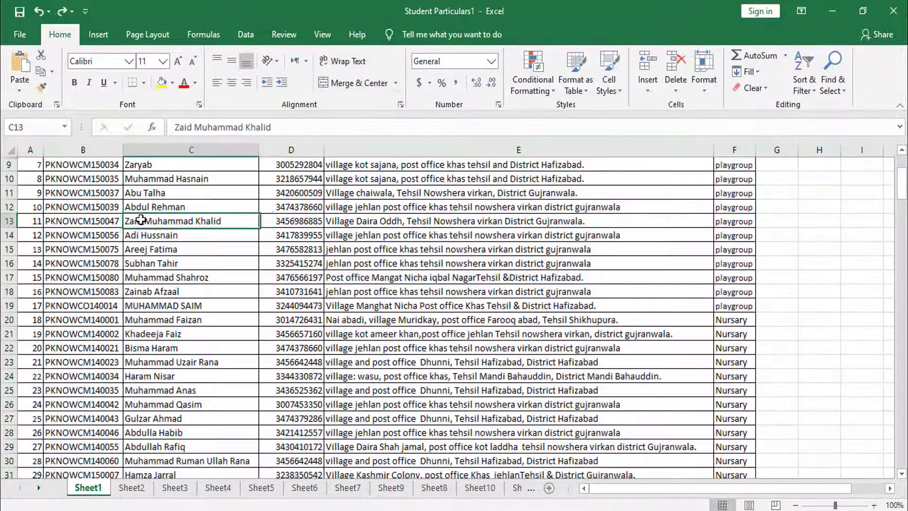